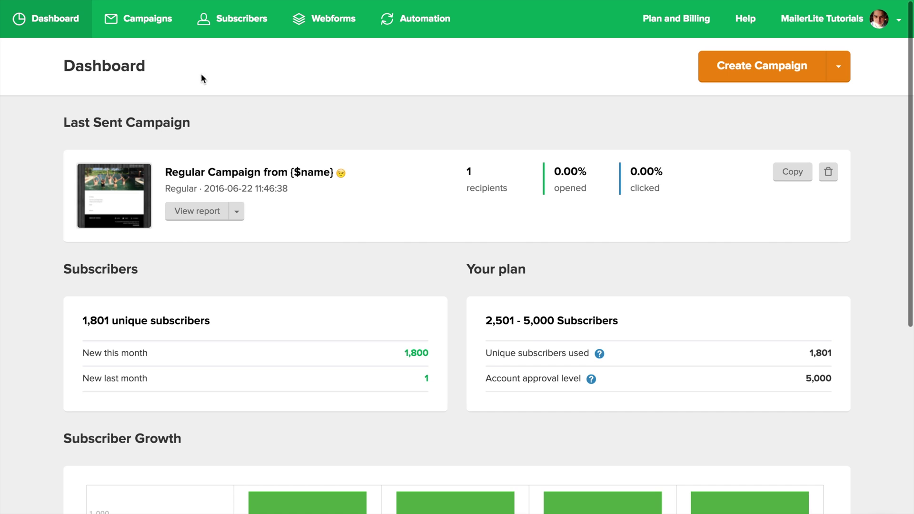
Open the Campaigns page from the MailerLite dashboard.
left_click(127, 20)
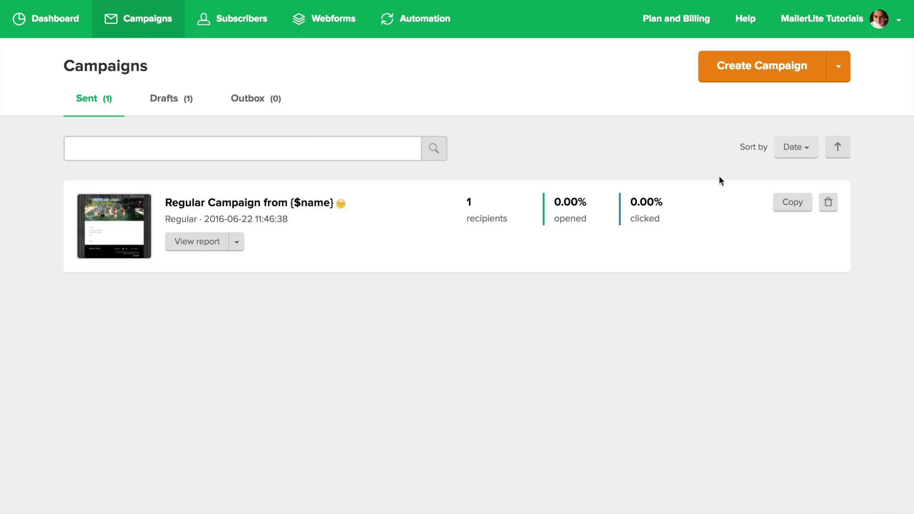
Create a new campaign and switch it to an A/B Split Campaign testing the subject.
left_click(841, 79)
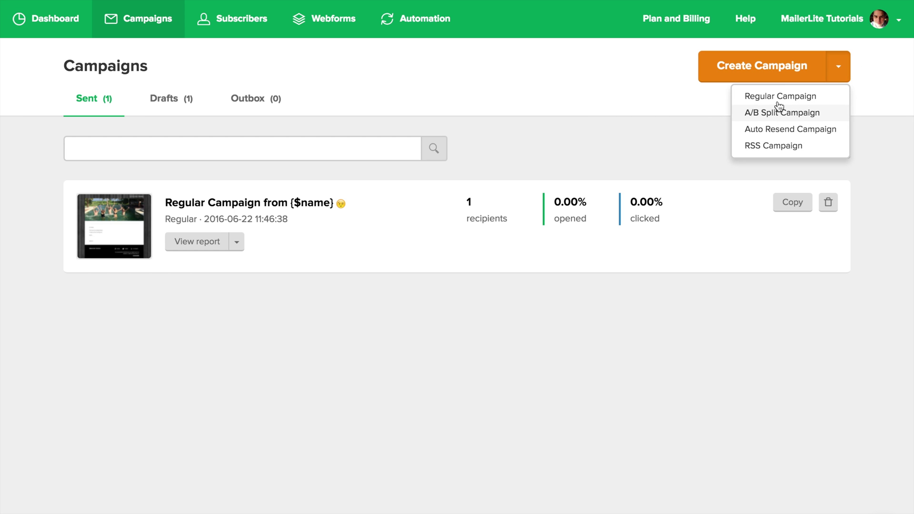
left_click(749, 75)
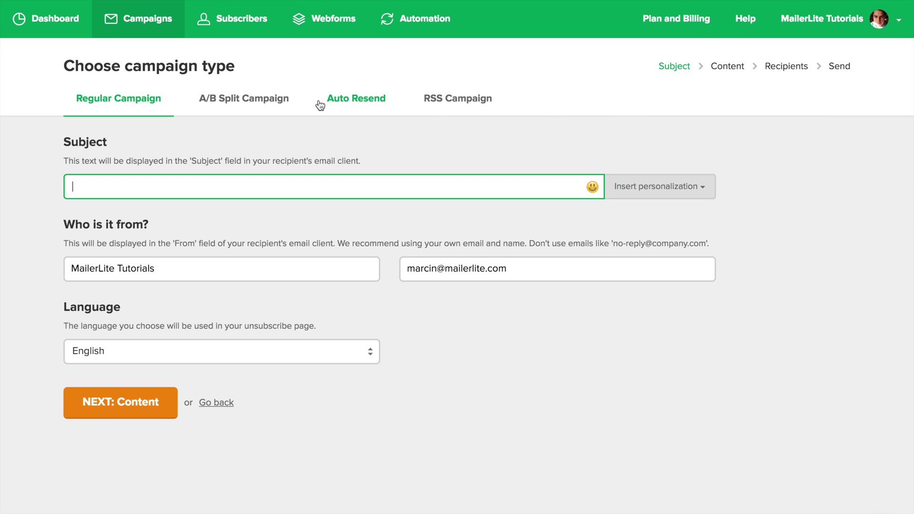
left_click(265, 102)
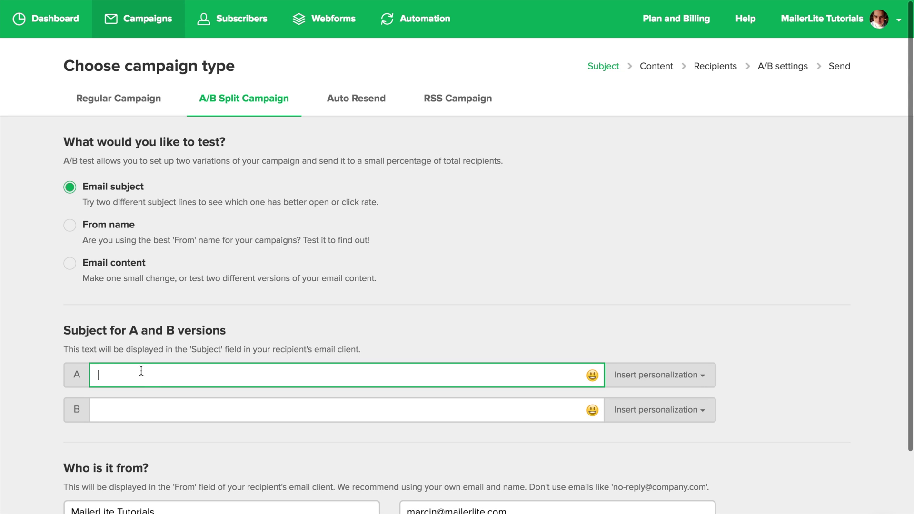
Enter subject A 'Do you like webinars?' and subject B 'To webinar or not to webinar?'.
type("Do you like webinars?")
key("Tab")
type("To webinar or not to w")
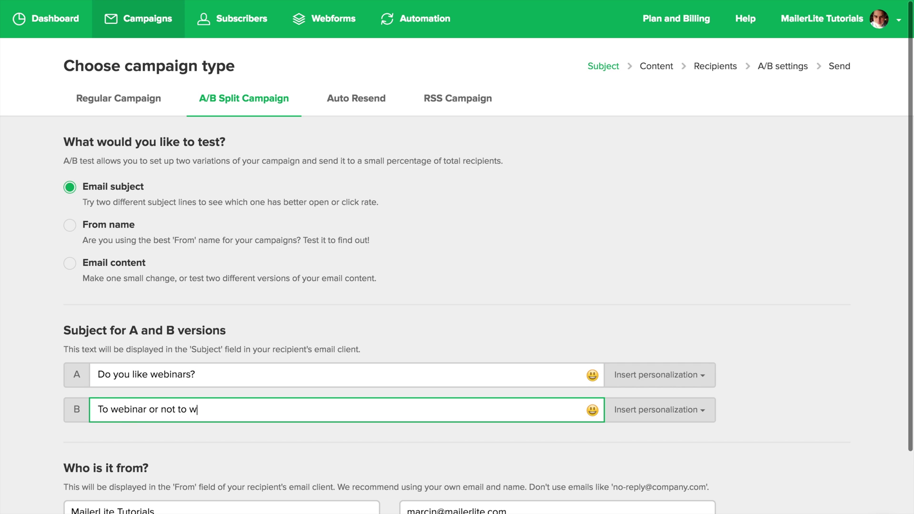
type("ebinar?")
scroll(142, 343, "down", 4)
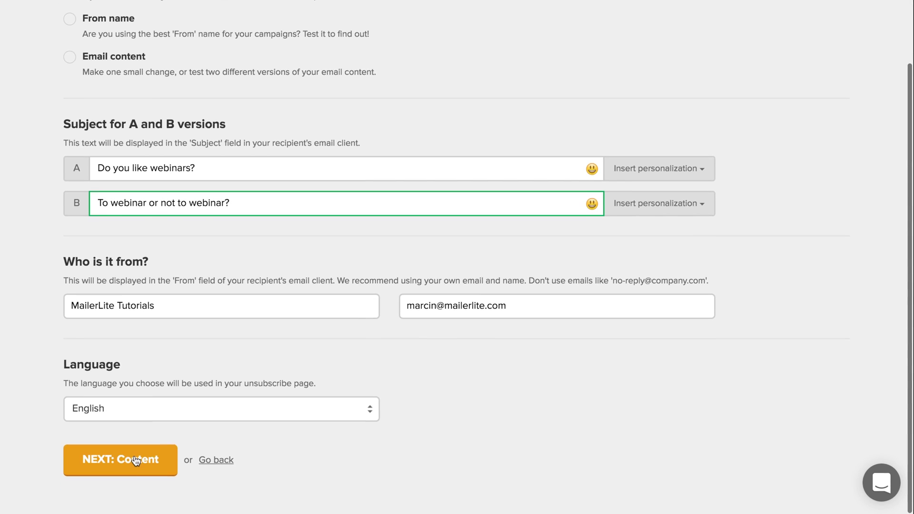
scroll(104, 461, "up", 1)
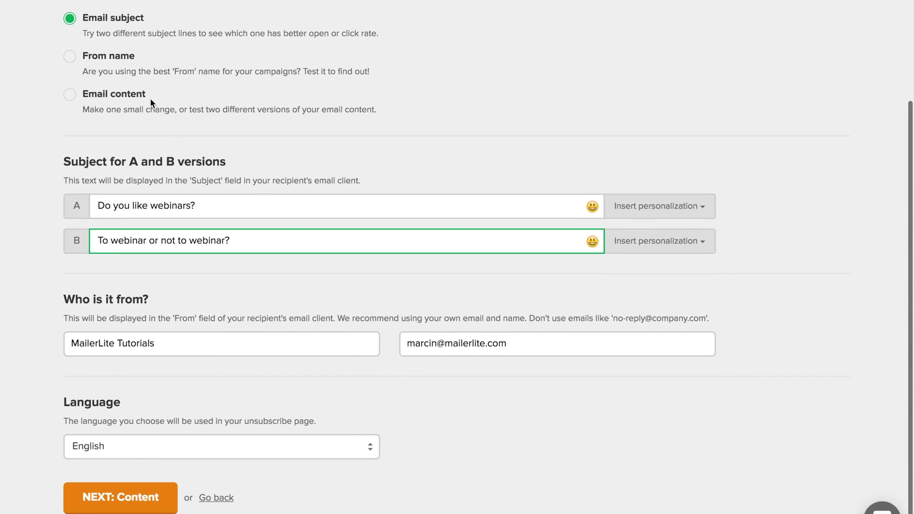
Try the sender-name test, then switch the A/B test to email content instead.
left_click(74, 72)
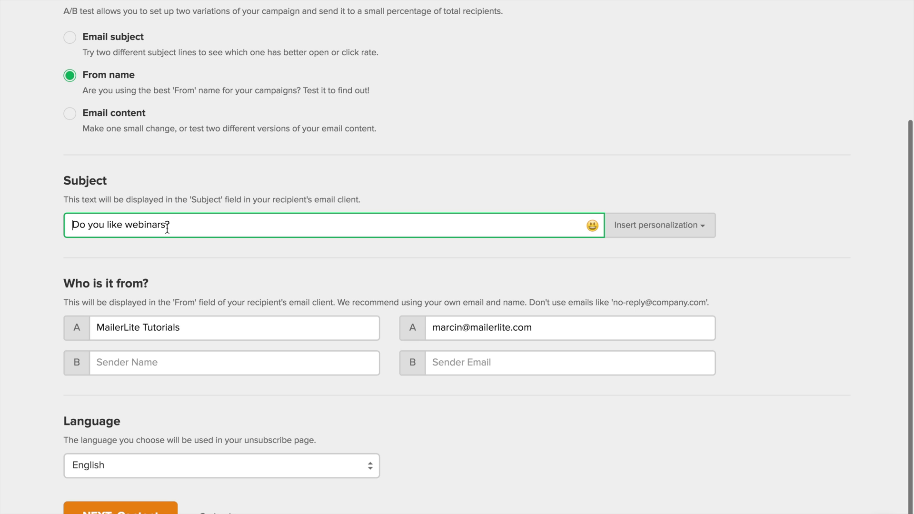
left_click(116, 367)
type("Marcin")
key("Tab")
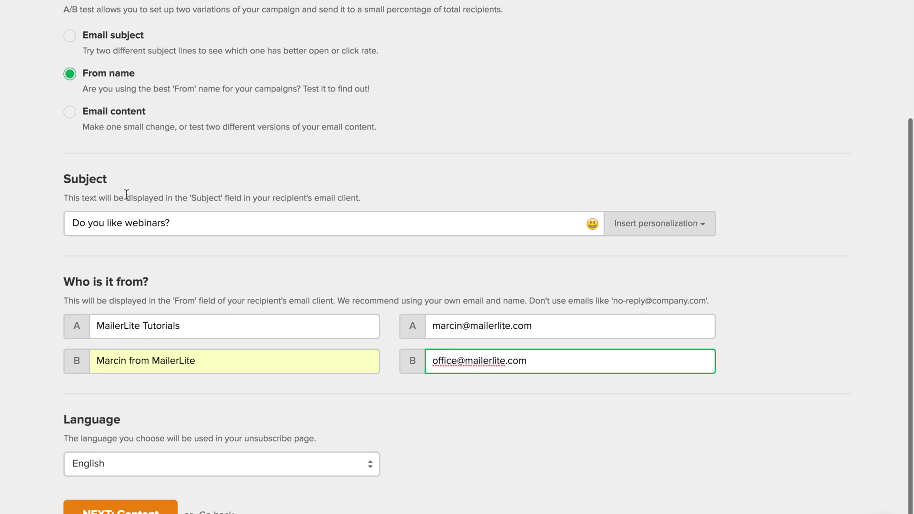
left_click(70, 112)
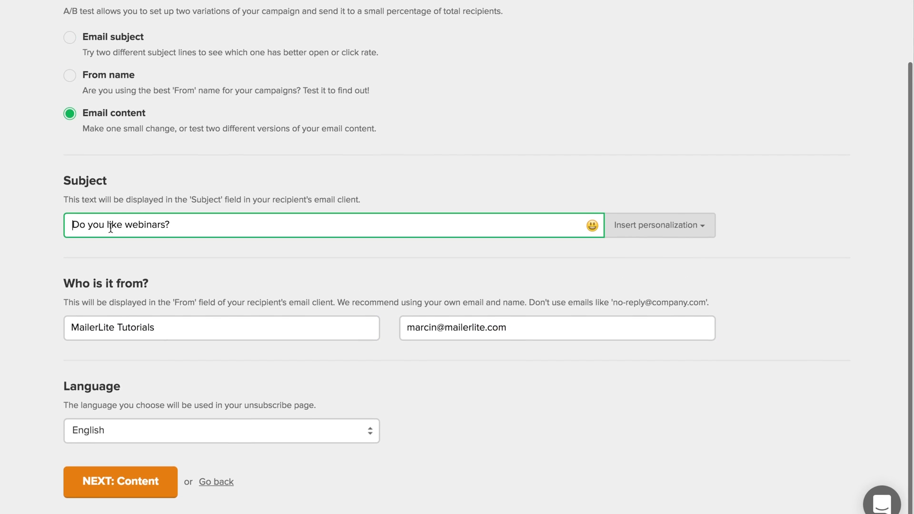
scroll(110, 229, "down", 1)
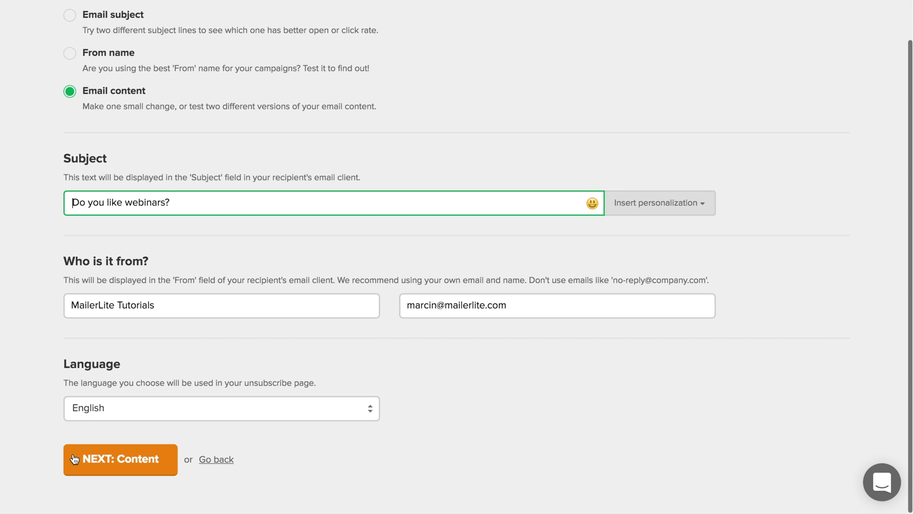
Use the Leather & Hipster gallery template for version A's content and finish editing.
left_click(74, 459)
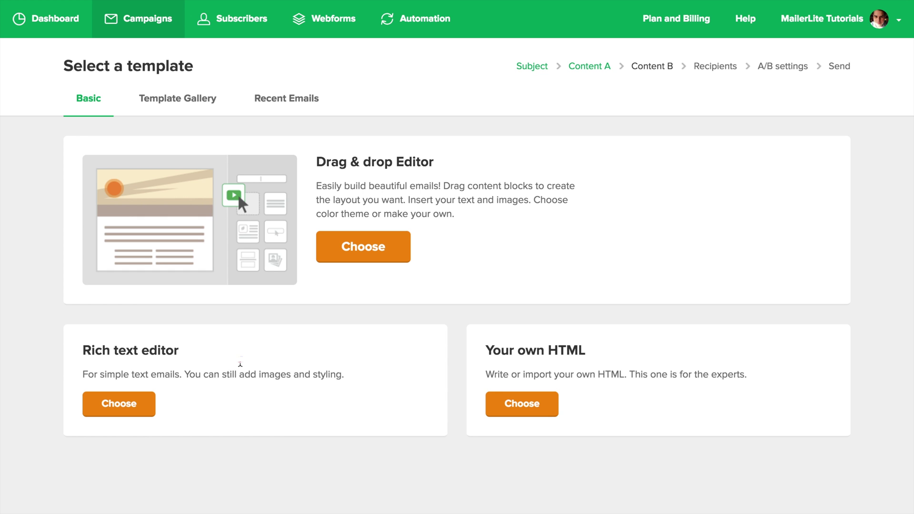
left_click(210, 106)
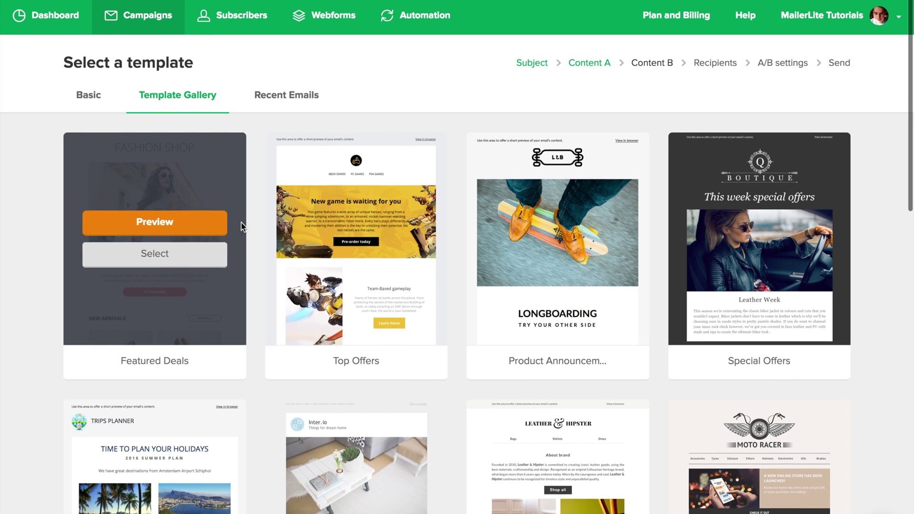
scroll(357, 343, "down", 2)
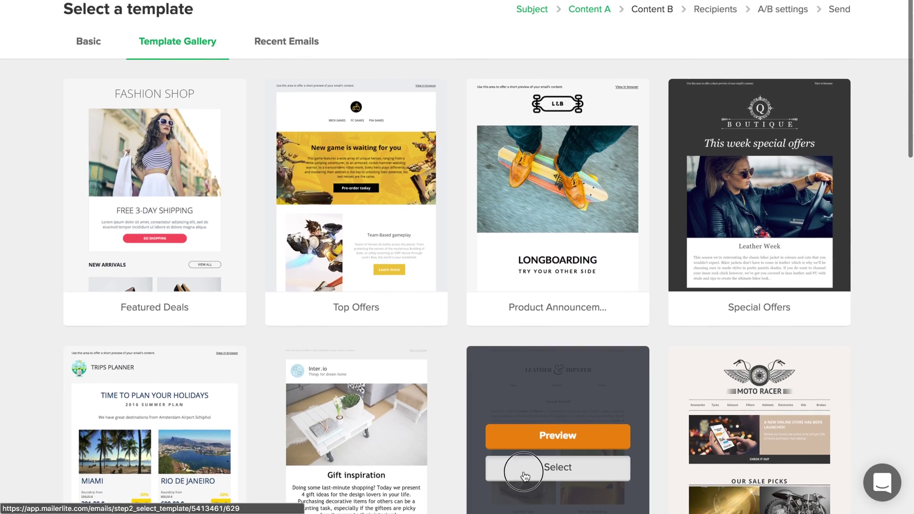
left_click(522, 469)
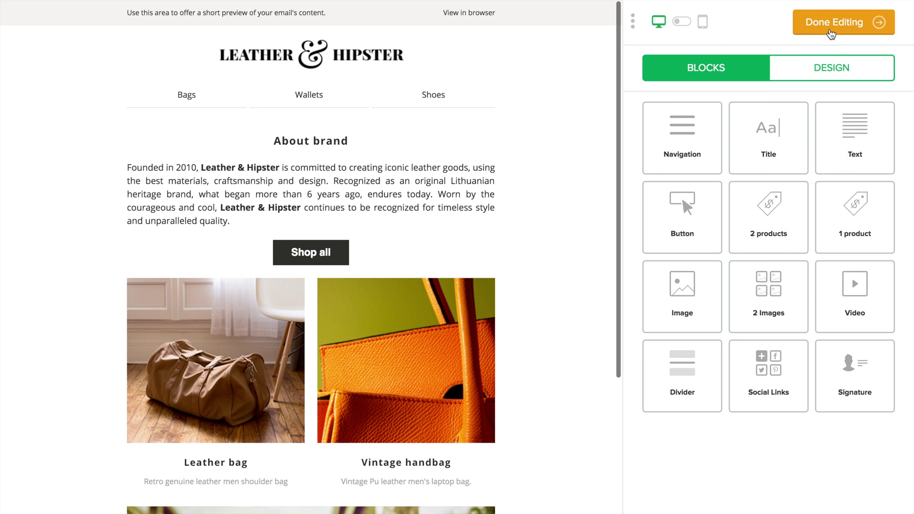
left_click(831, 25)
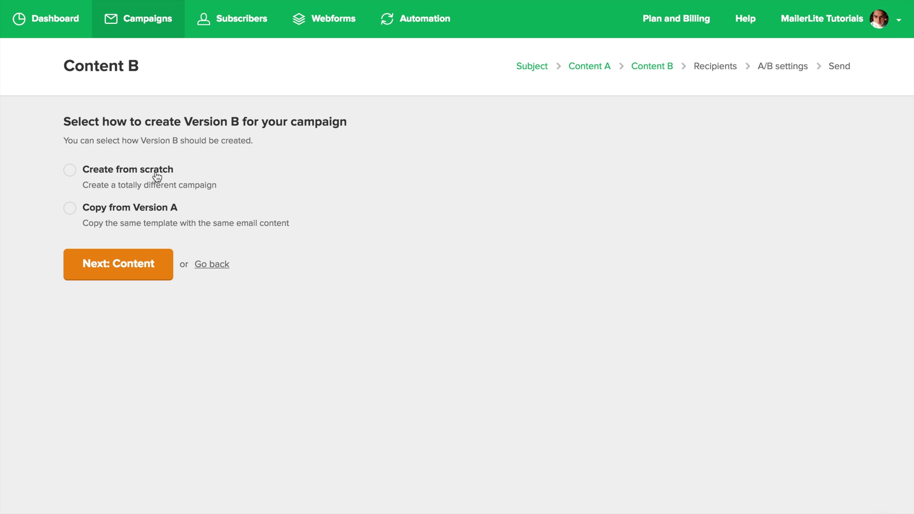
Set version B to be built from scratch instead of copying version A.
left_click(68, 210)
left_click(71, 172)
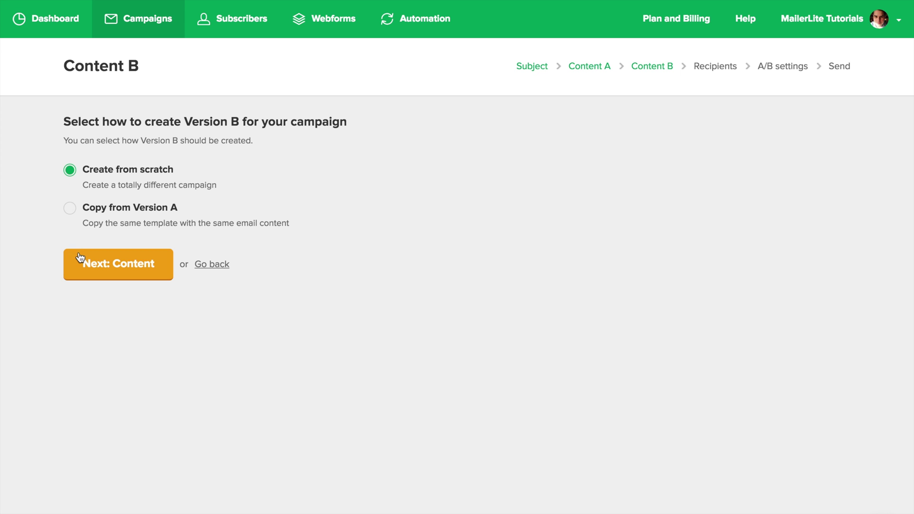
left_click(102, 263)
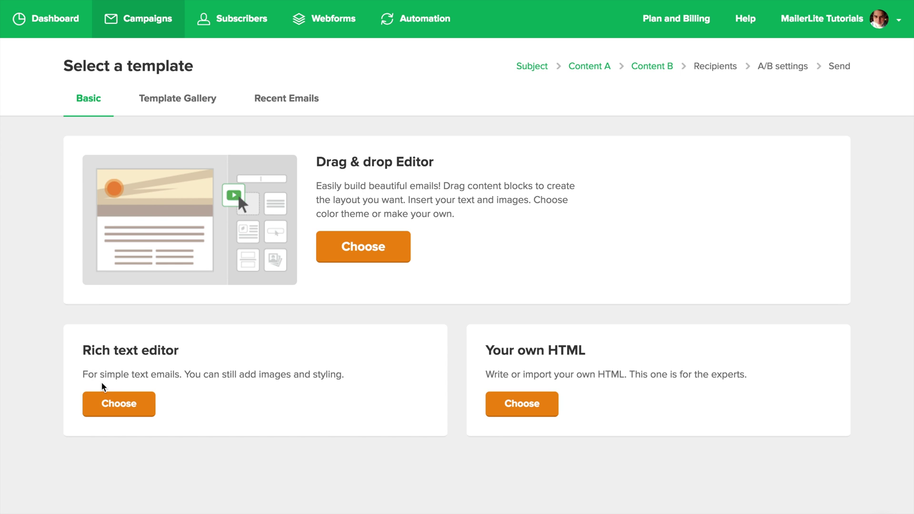
In the rich text editor, write 'Hey,', the webinar question, 'Let me know!' and a signature.
left_click(119, 402)
left_click_drag(201, 158, 90, 137)
type("Hey,")
key("Return")
type("Quick question. Do you like taking part in webinars?")
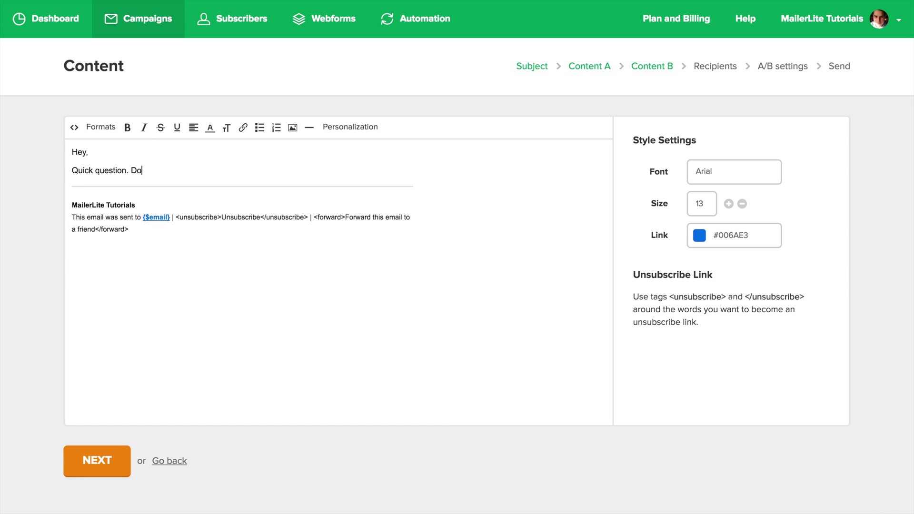
key("Return")
type("Let me know!")
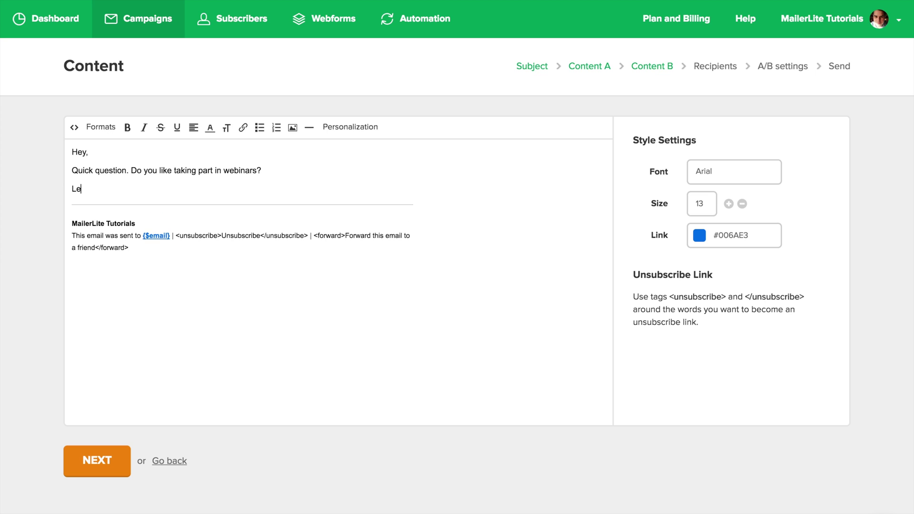
key("Return")
key("Return")
type("Marcin")
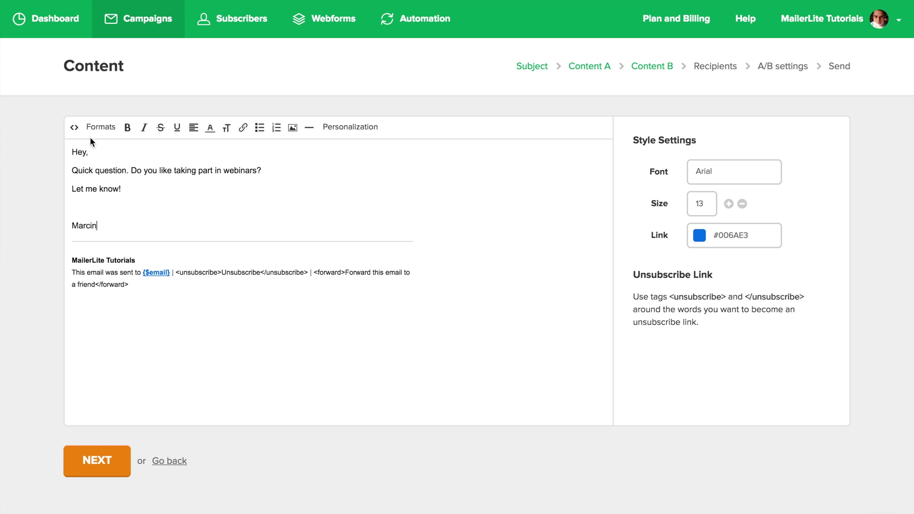
Select the 1800 Subscribers group as the campaign's recipients.
left_click(98, 461)
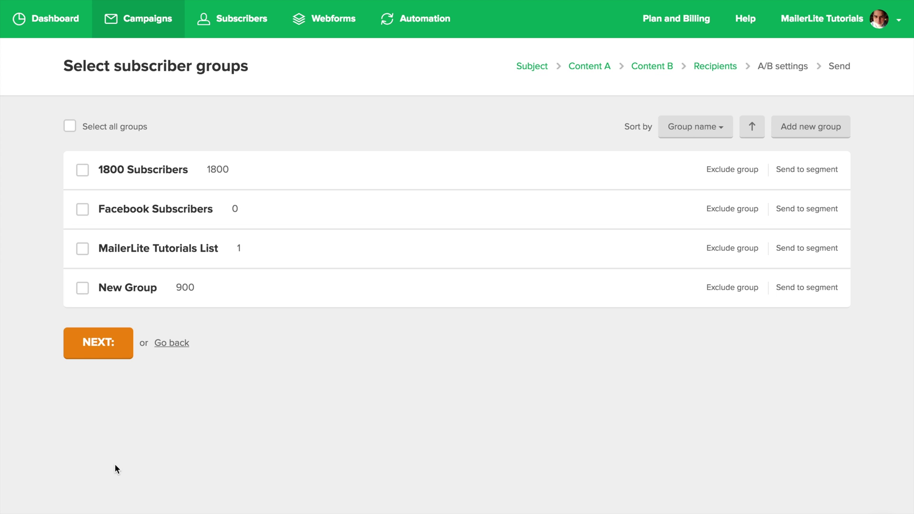
left_click(86, 173)
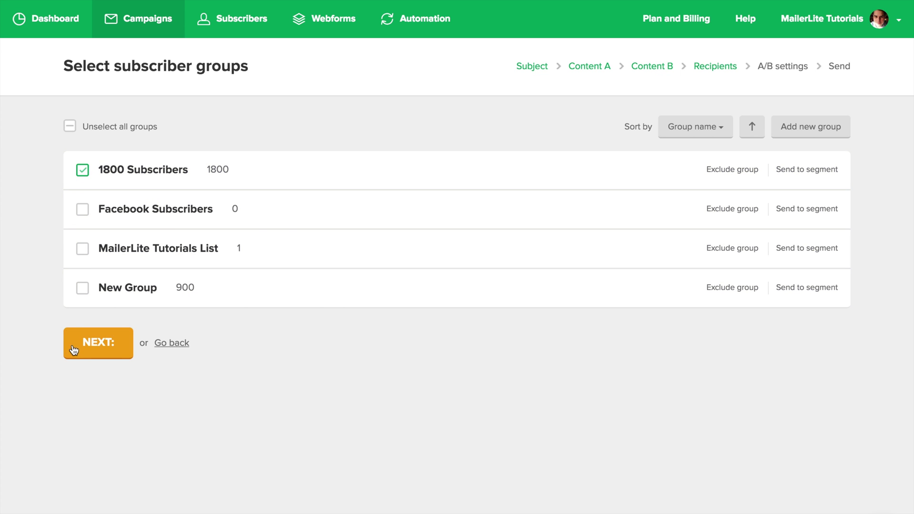
left_click(73, 350)
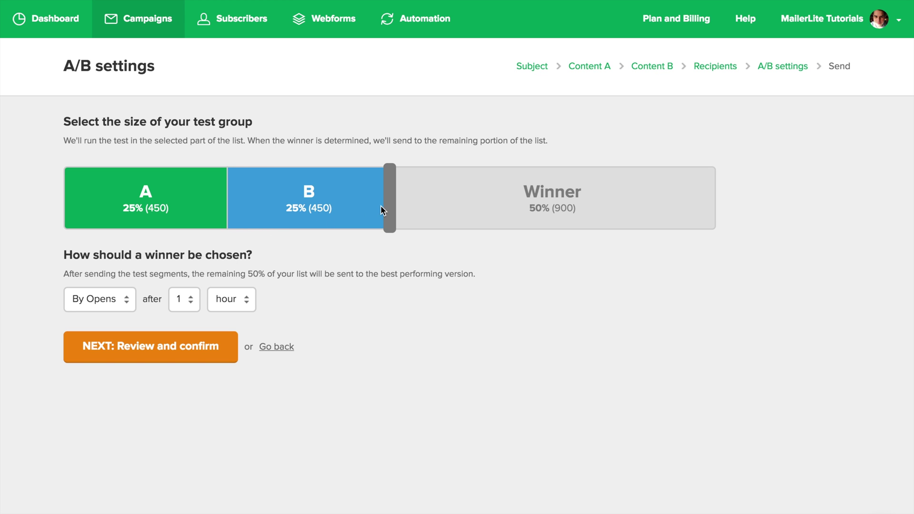
Split the test 20% A, 20% B, 60% winner, chosen by opens after 1 hour.
left_click_drag(390, 205, 325, 211)
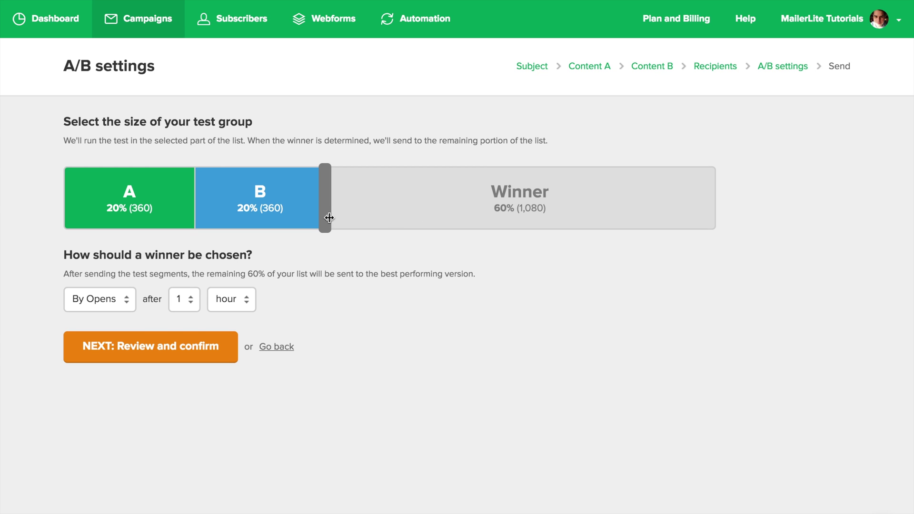
left_click(116, 299)
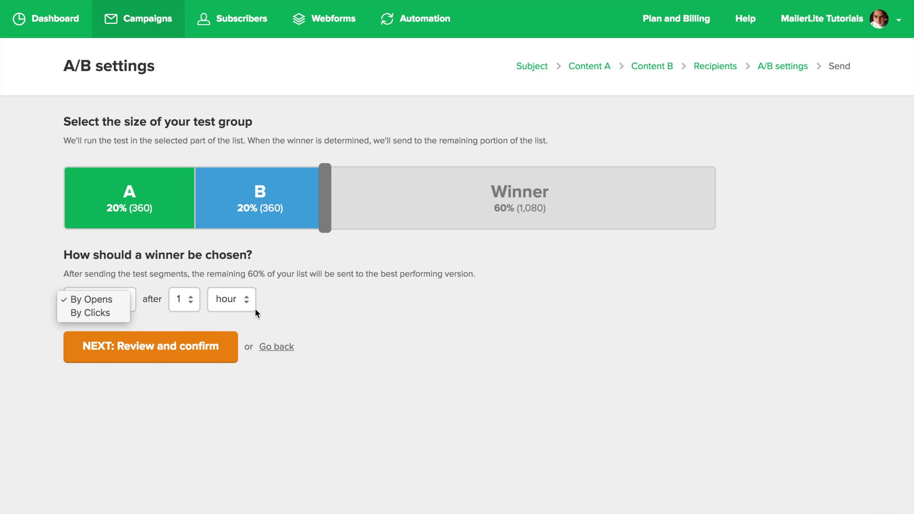
left_click(217, 313)
Review and confirm the campaign details before sending.
left_click(143, 346)
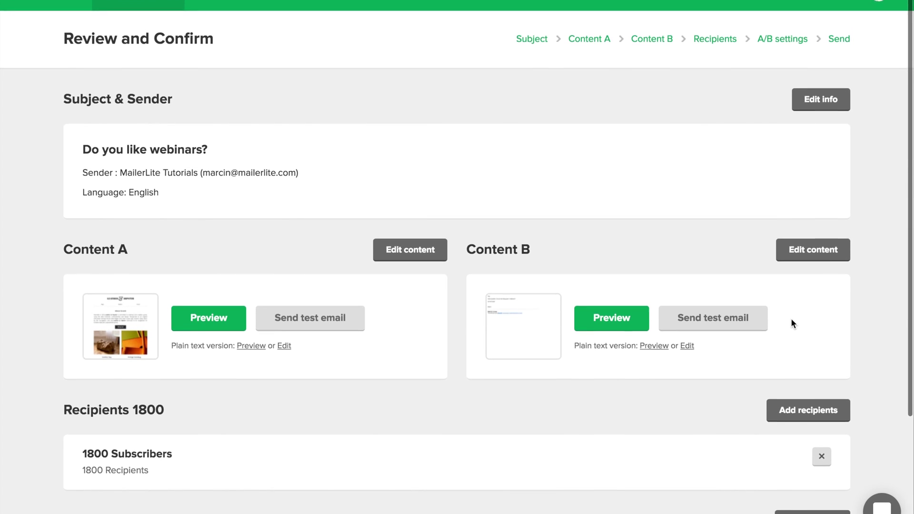
scroll(790, 318, "down", 4)
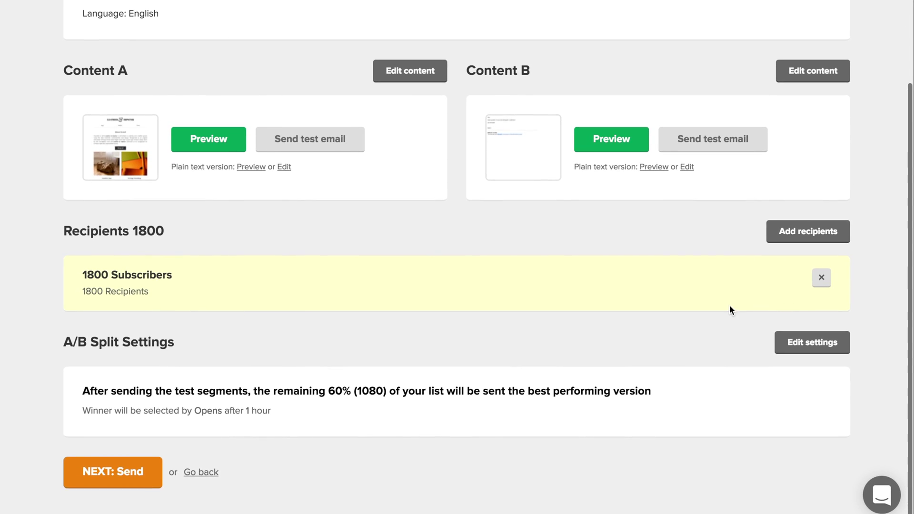
left_click(89, 456)
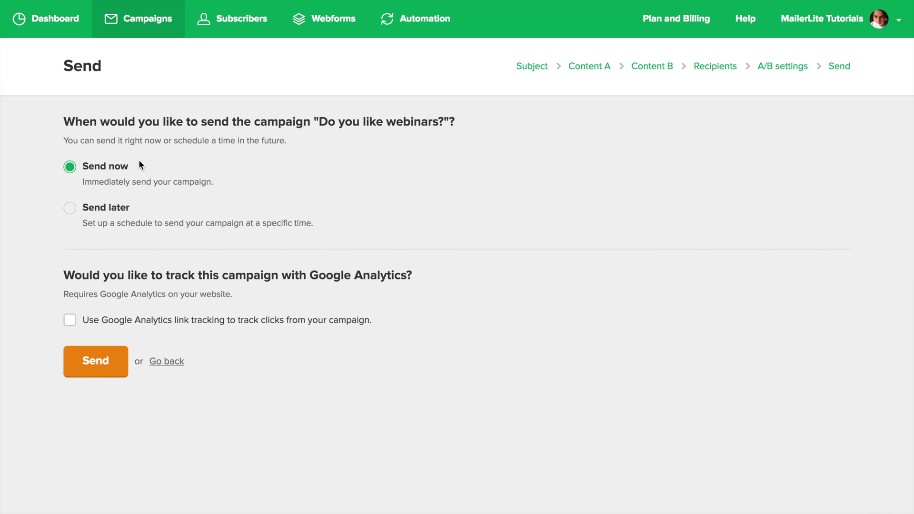
left_click(74, 215)
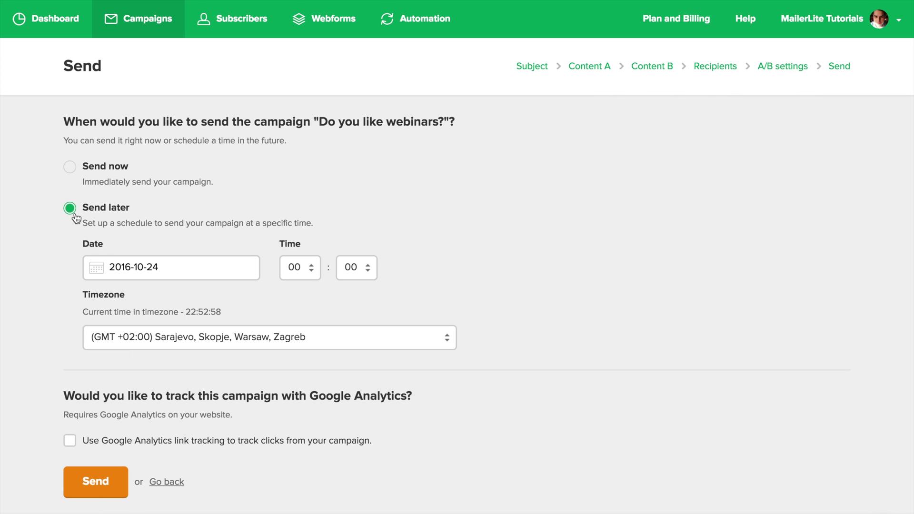
left_click(96, 482)
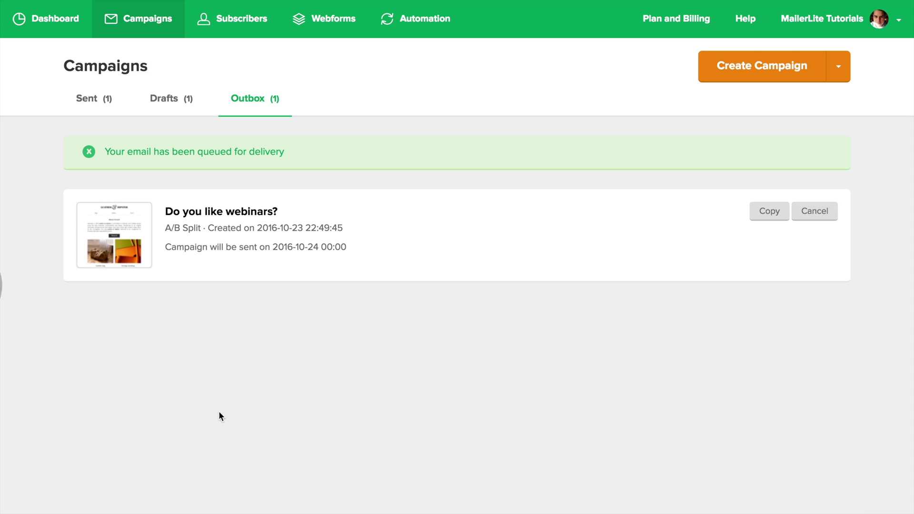